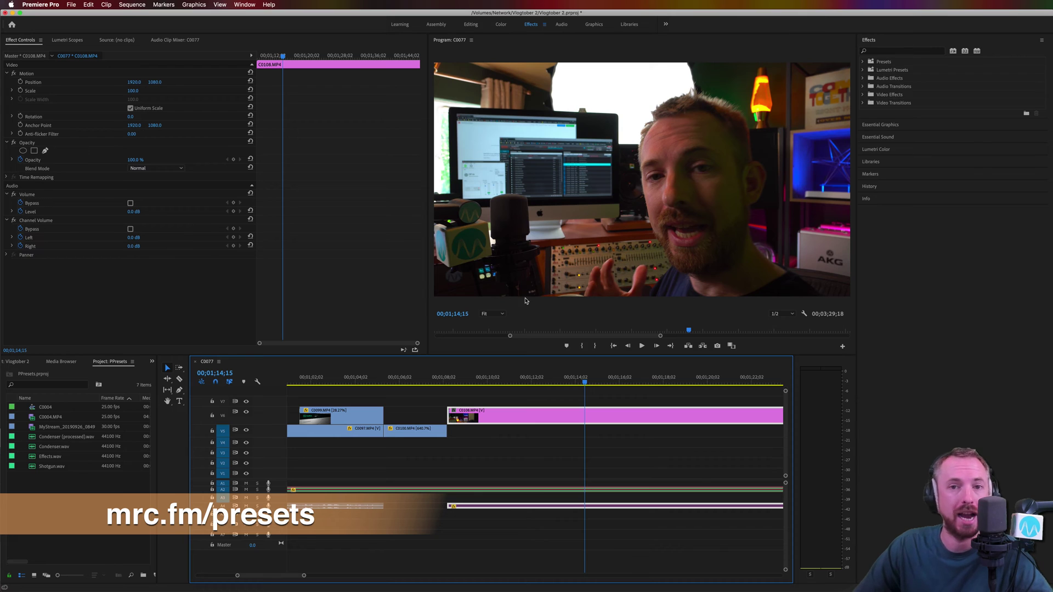
Step: Look through the MRC Premiere Pro Audio Presets folder, then fold the Presets folder closed
left_click(862, 62)
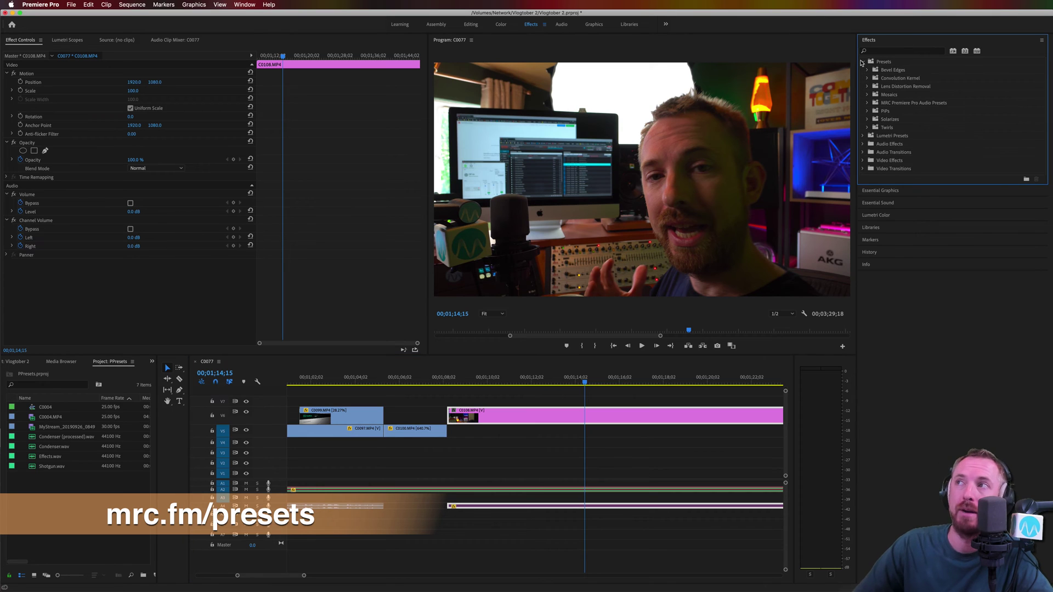
left_click(869, 104)
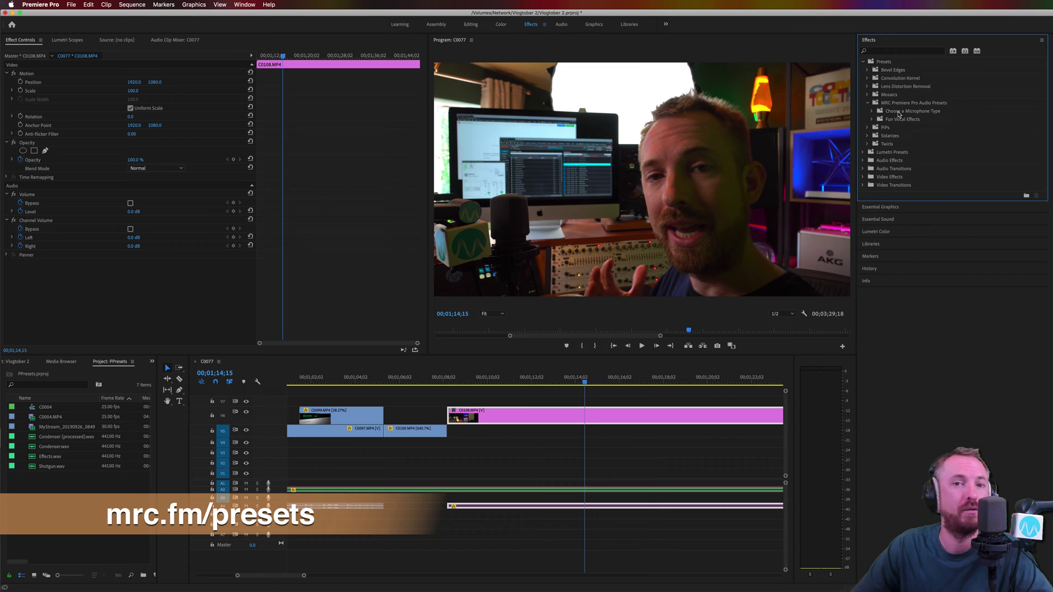
left_click(865, 62)
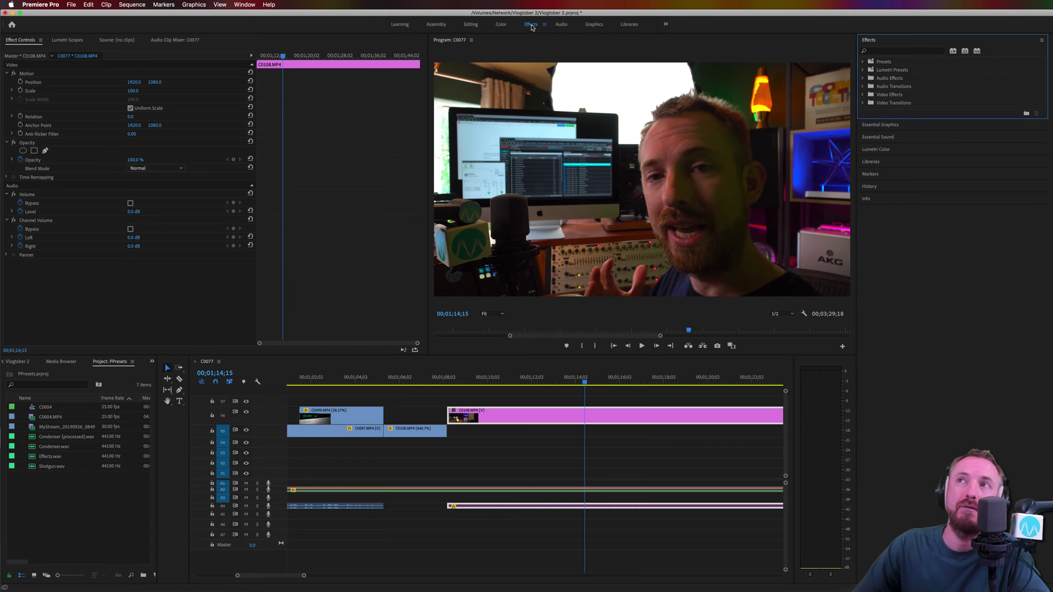
Step: Filter the effects by 'eq' and drag Parametric Equalizer onto the A4 audio clip
left_click(876, 51)
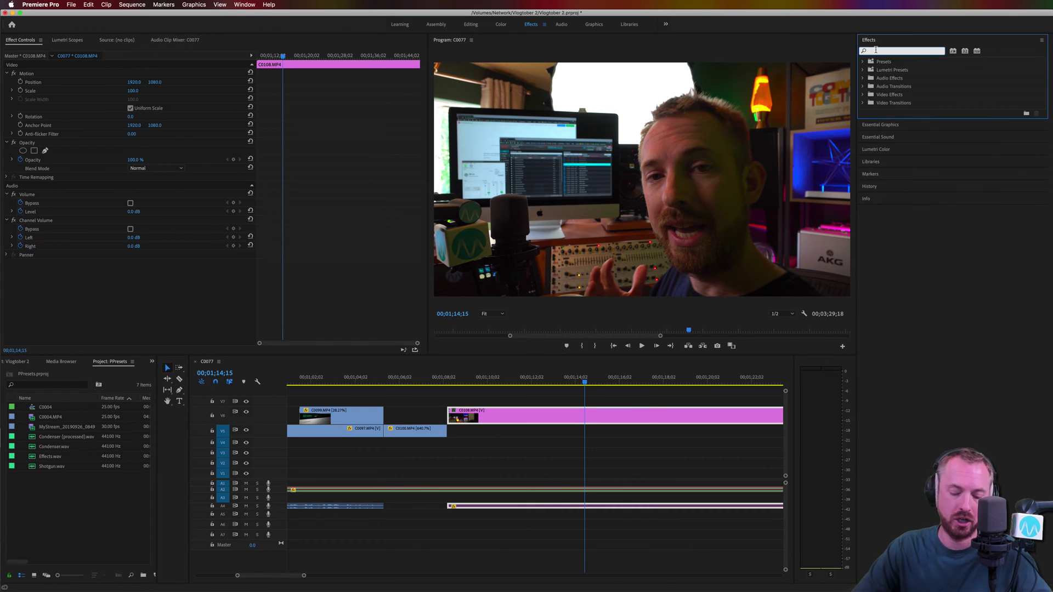
type("eq")
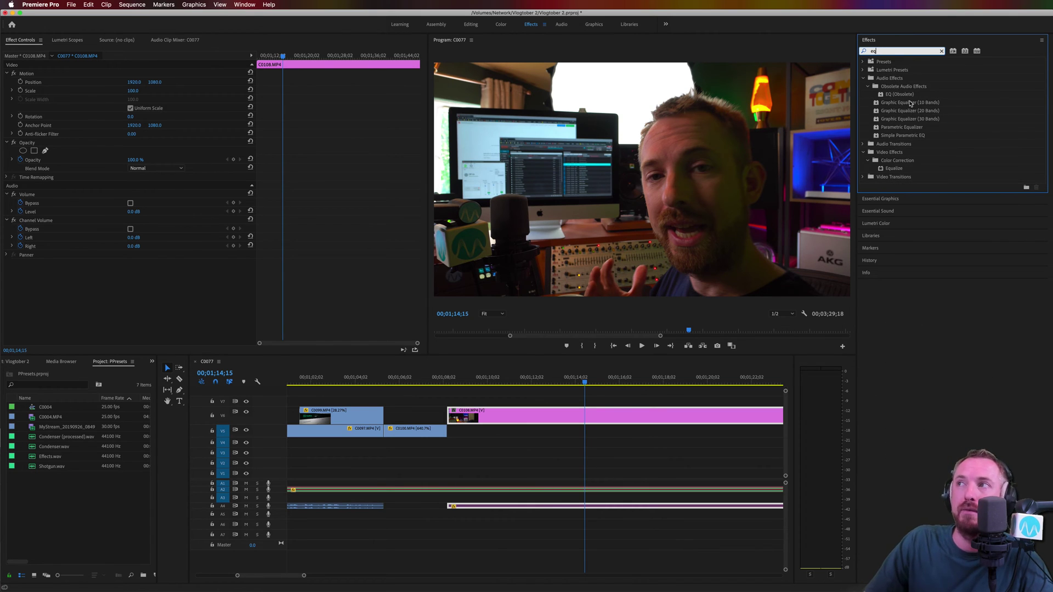
left_click(890, 128)
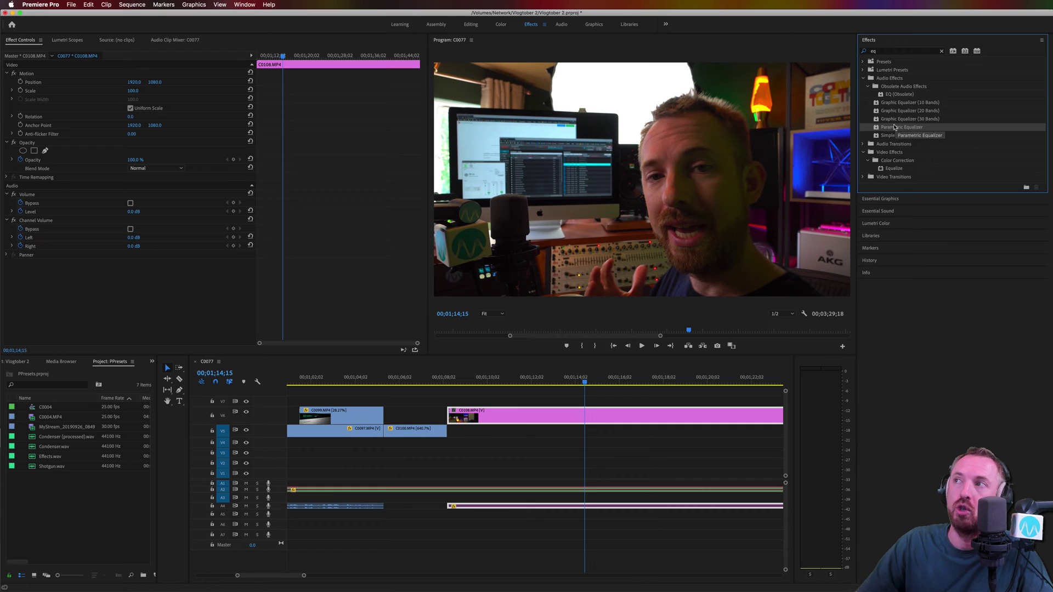
left_click_drag(895, 128, 865, 129)
left_click_drag(592, 300, 593, 505)
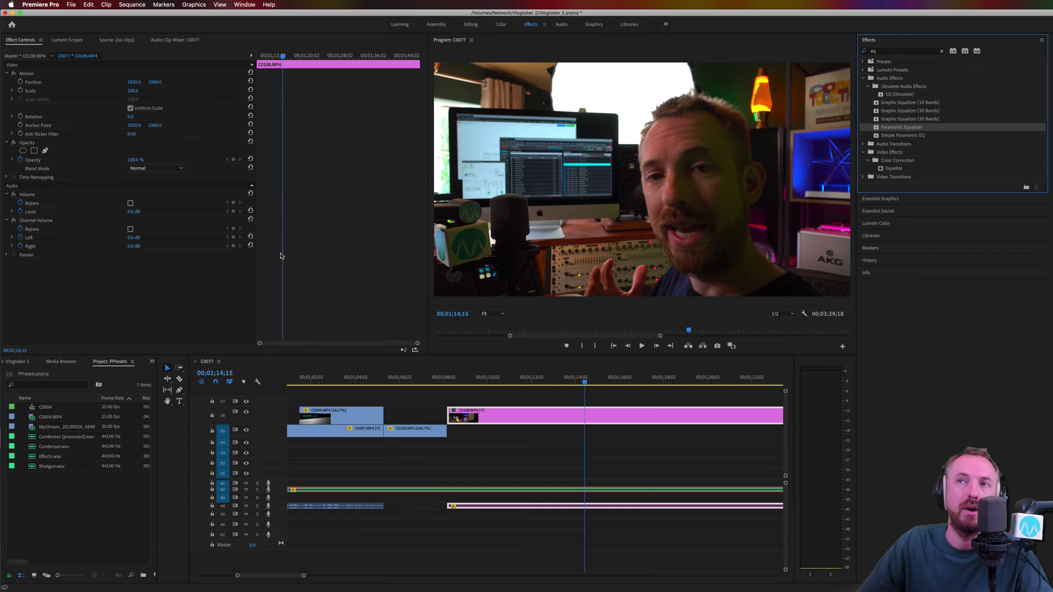
Step: Switch to the Audio workspace with the mixer's effects and sends rack showing
left_click(563, 26)
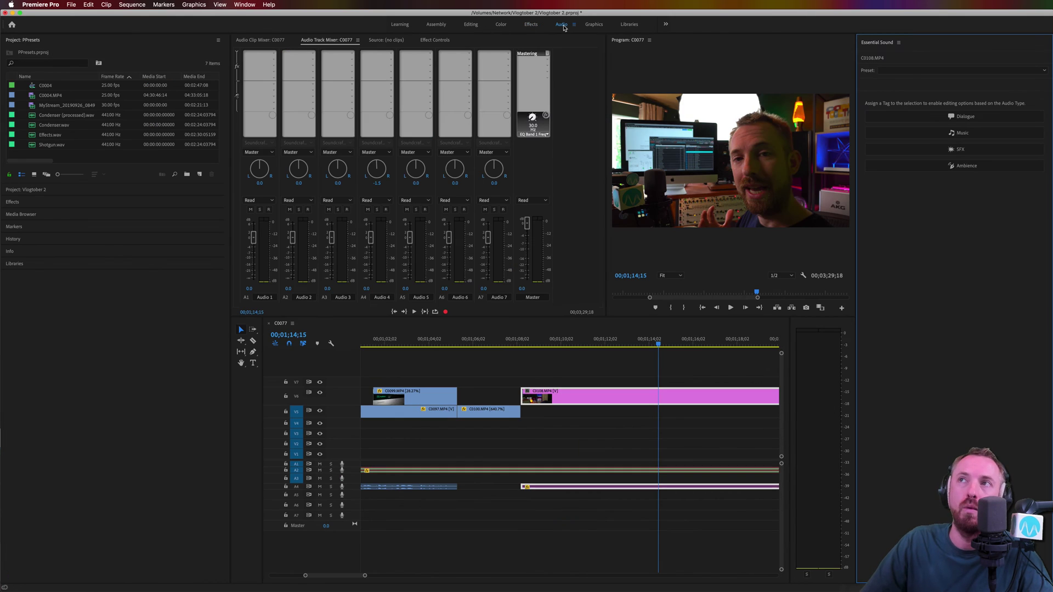
left_click(237, 53)
left_click(237, 54)
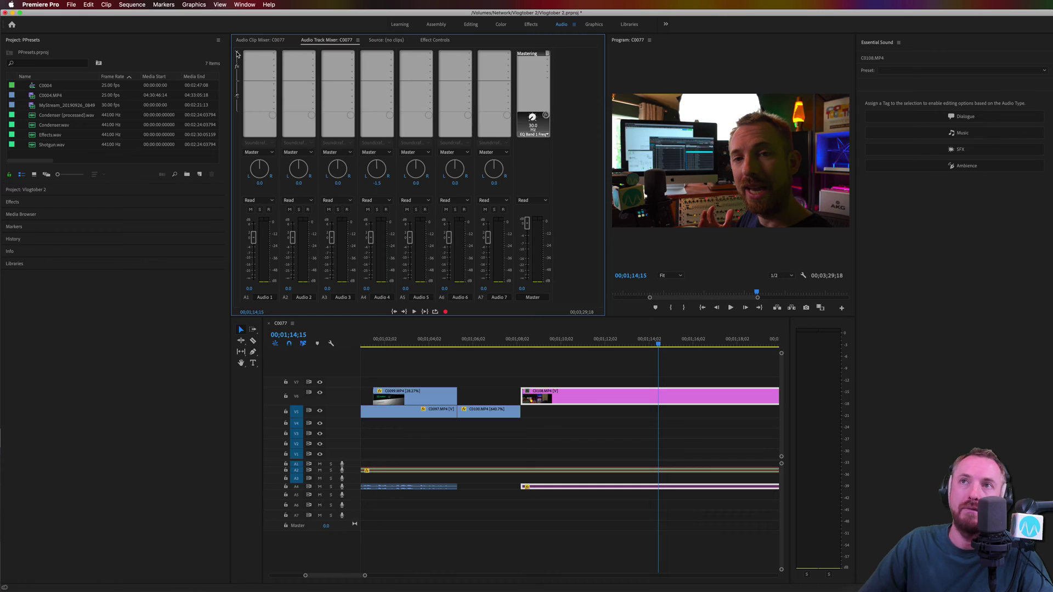
left_click(237, 54)
left_click(237, 54)
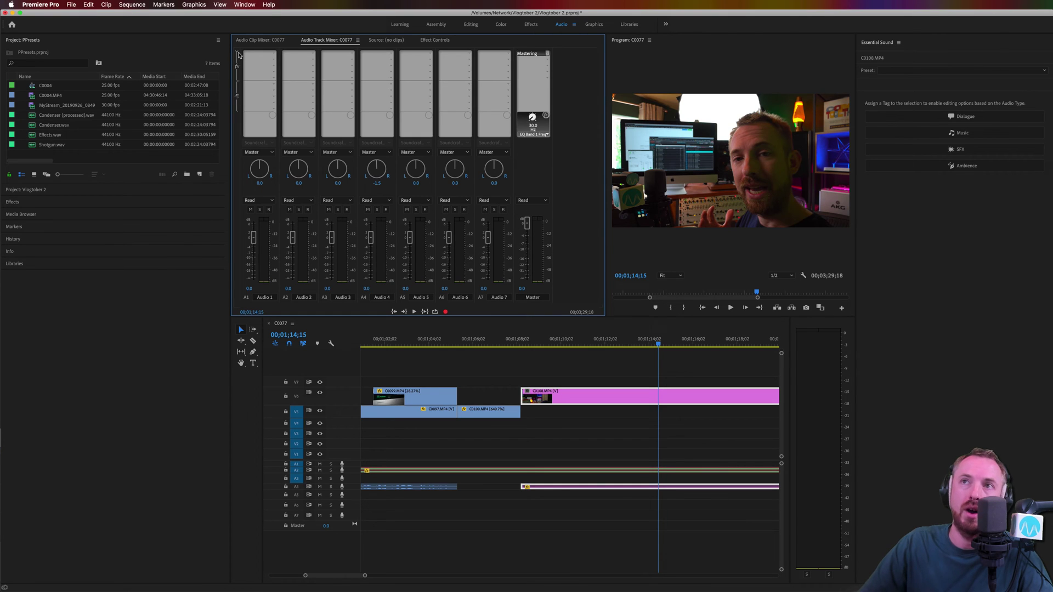
Step: Play from 00;01;12;09 to listen, then show Audio 4's Filter and EQ effect choices
left_click(609, 344)
key("space")
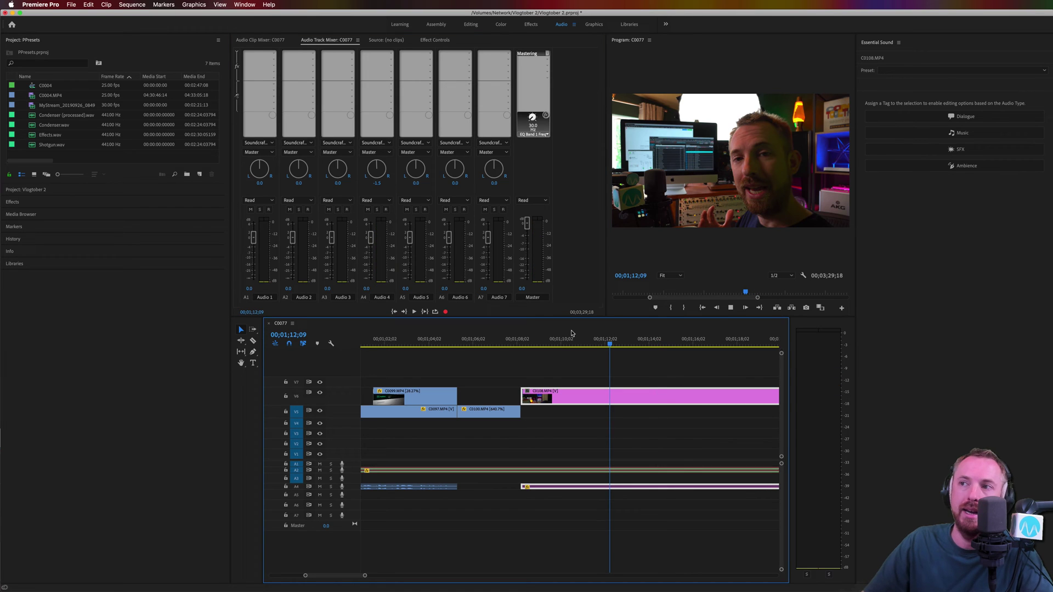
key("space")
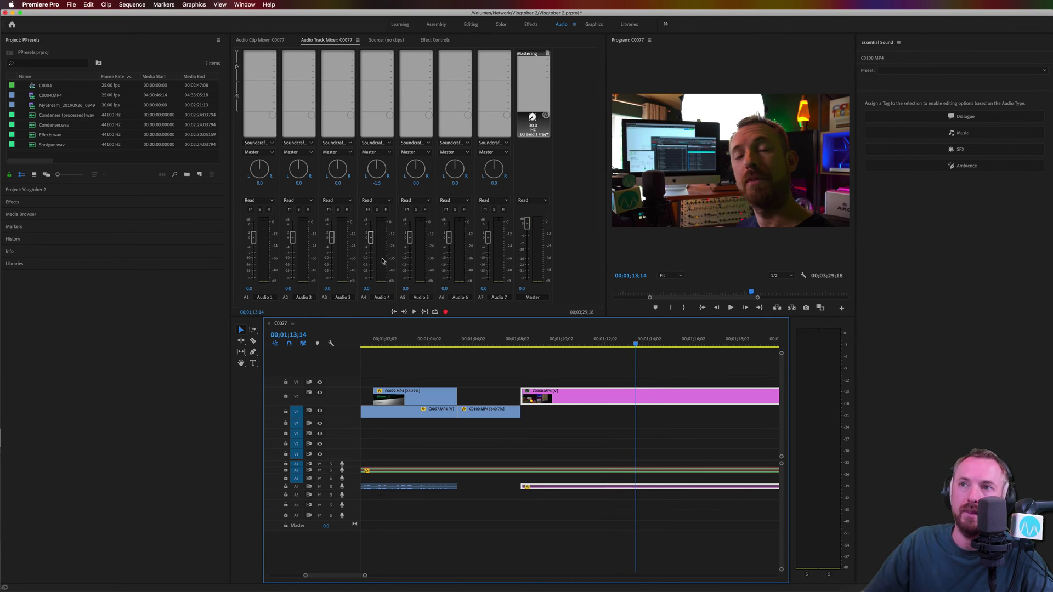
key("space")
key("space")
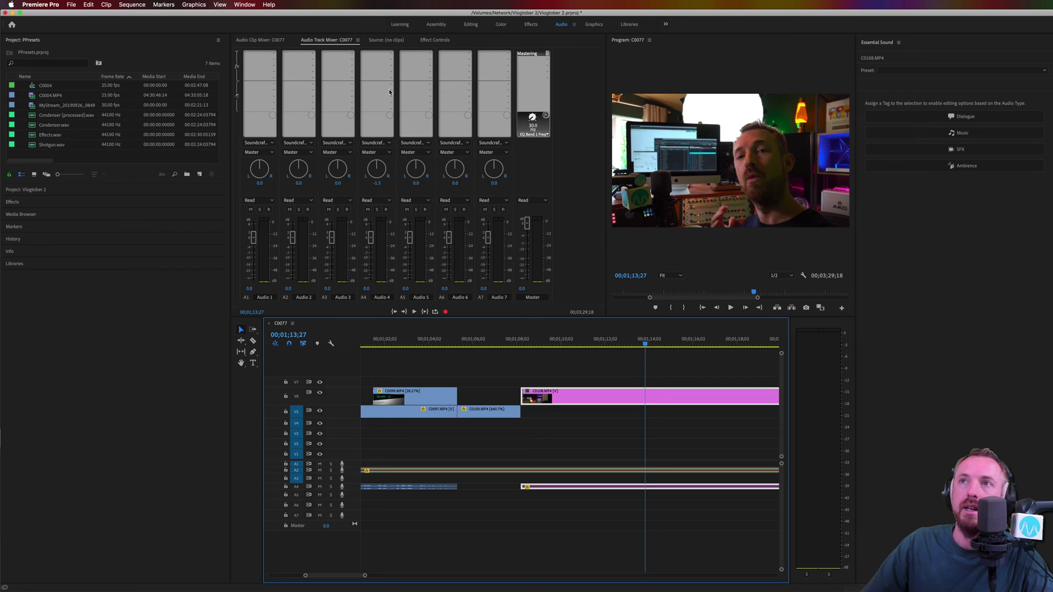
left_click(390, 54)
mouse_move(396, 96)
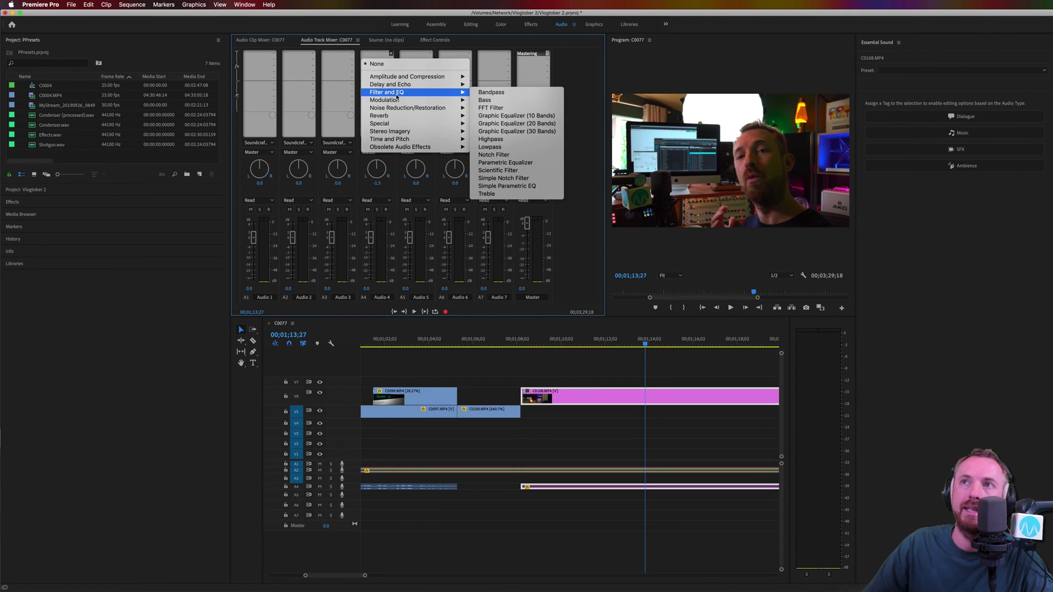
Step: Insert Parametric Equalizer on Audio 4, open its editor, and audition the track
left_click(504, 162)
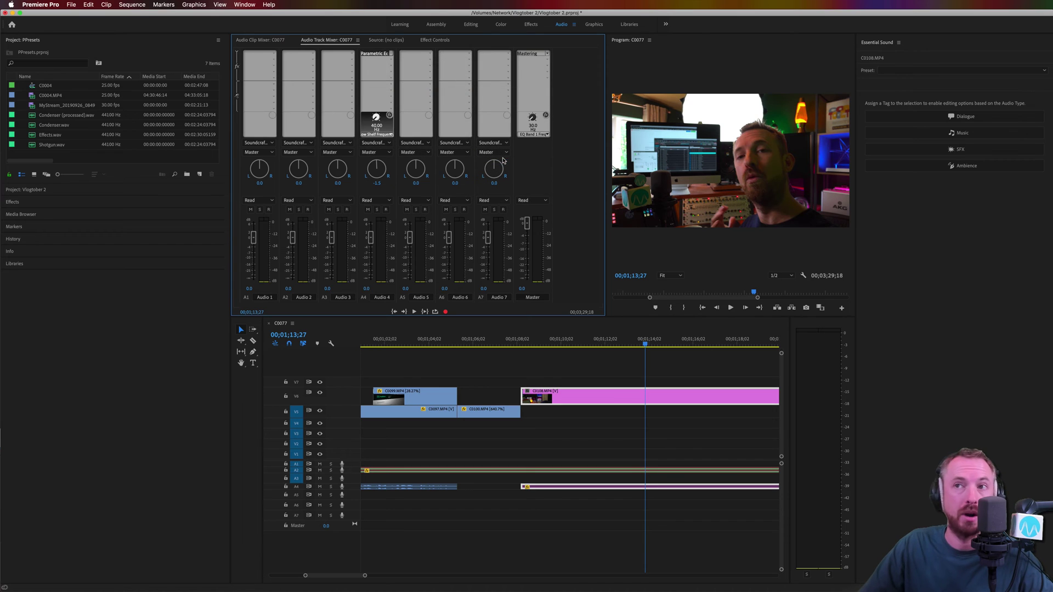
double_click(373, 53)
left_click_drag(484, 212, 346, 291)
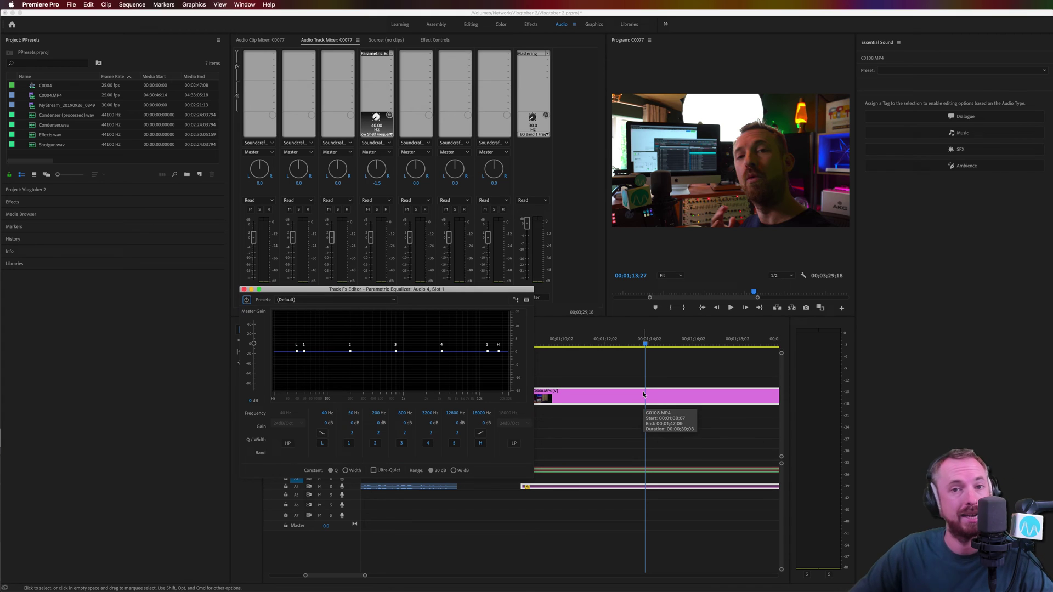
left_click(606, 339)
key("space")
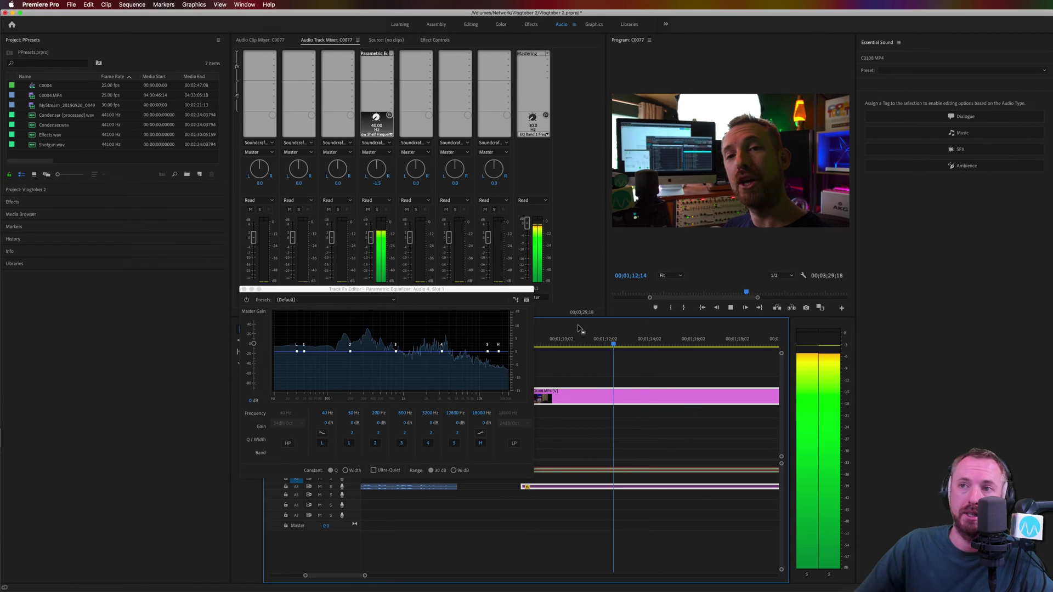
key("space")
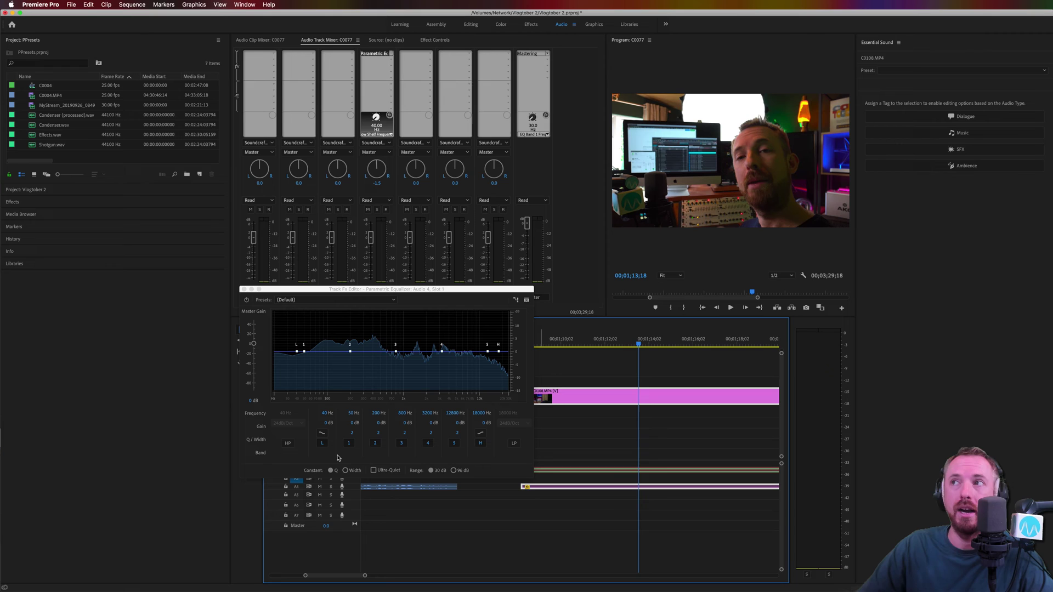
Step: Enable the 24dB/Oct high-pass, settle its cutoff near 136 Hz, and start adjusting the high band
left_click(288, 444)
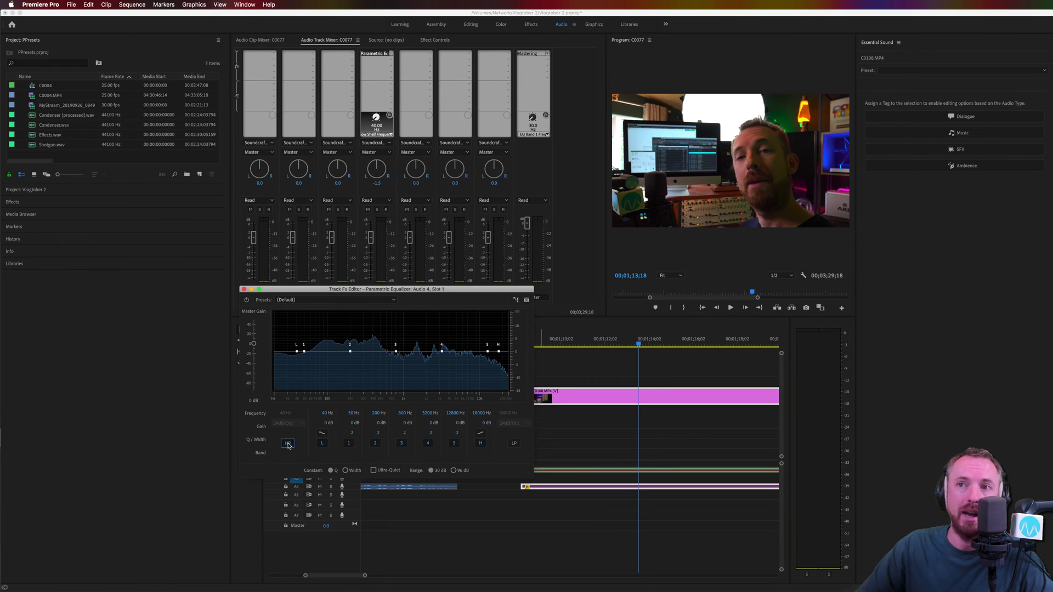
left_click_drag(297, 353, 387, 353)
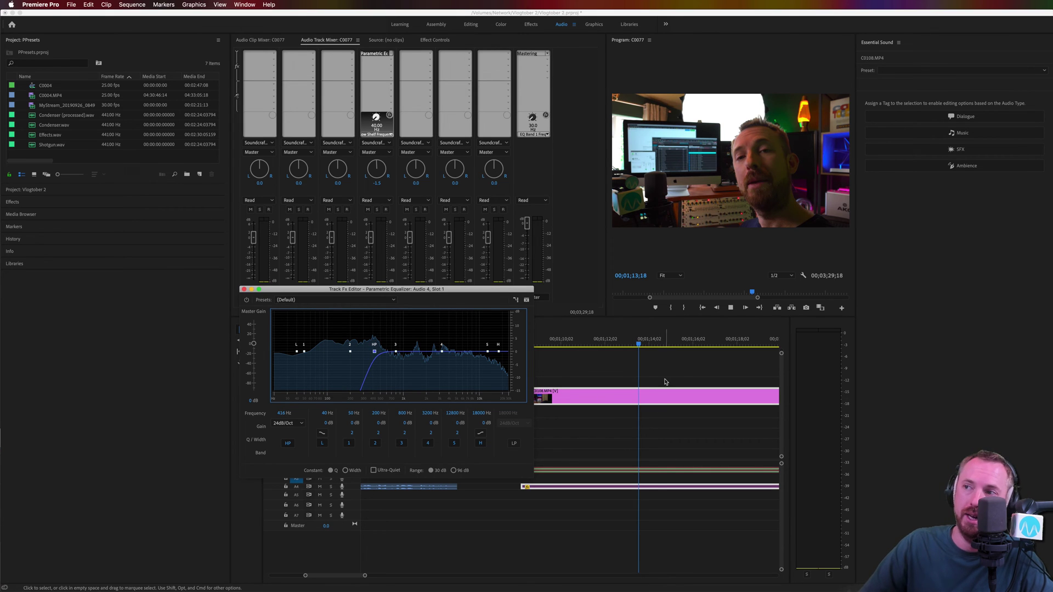
key("space")
left_click(564, 343)
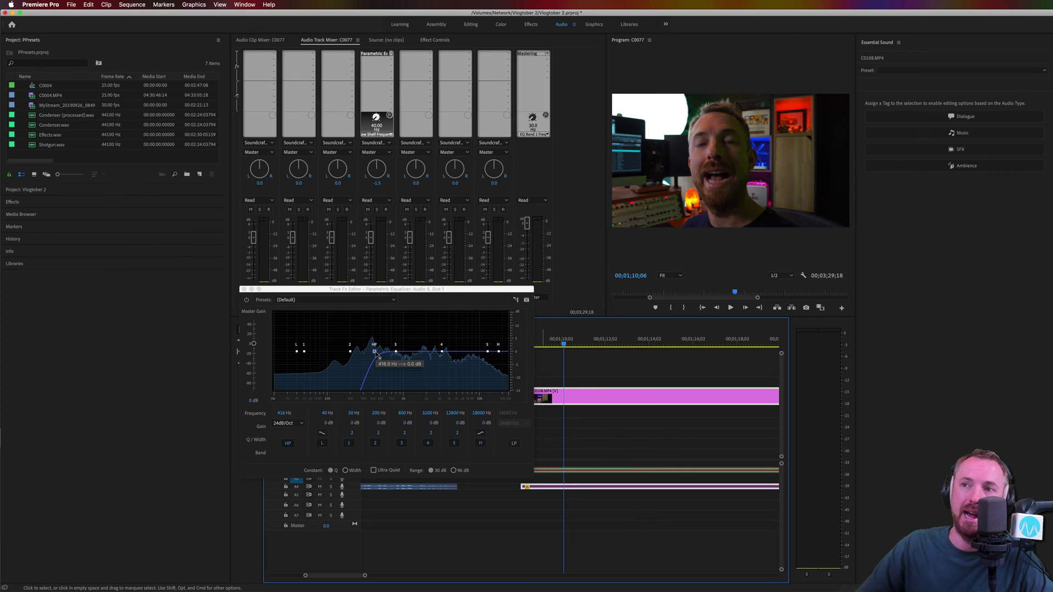
key("space")
left_click_drag(378, 357, 338, 351)
key("space")
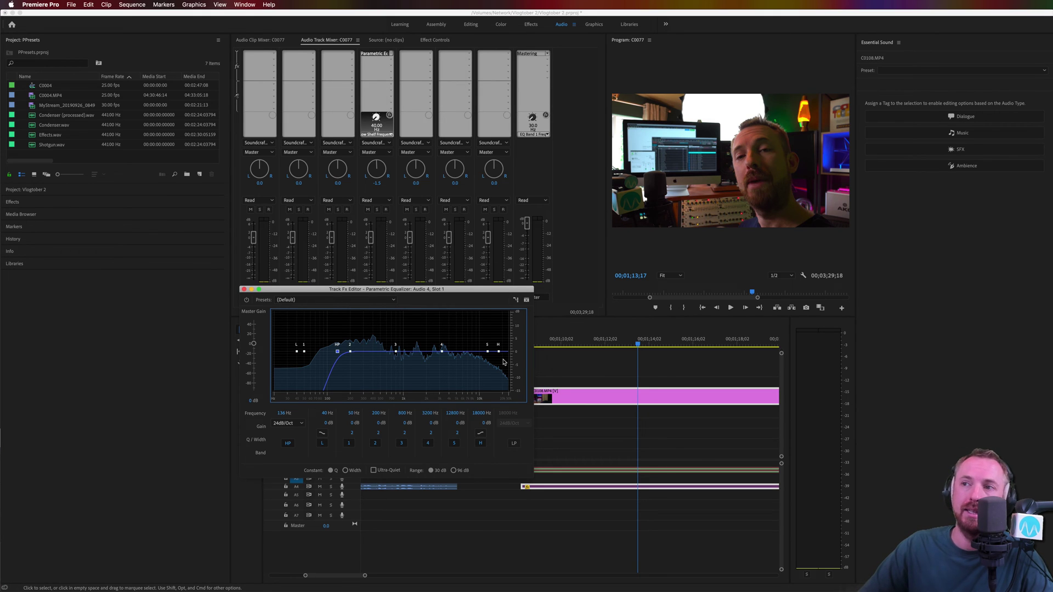
mouse_move(498, 352)
left_mouse_down()
mouse_move(479, 329)
mouse_move(489, 350)
left_mouse_up()
Step: Make the high band a shelf boost of about 3.8 dB near 7835 Hz while listening
left_click(481, 433)
left_click_drag(613, 343, 560, 343)
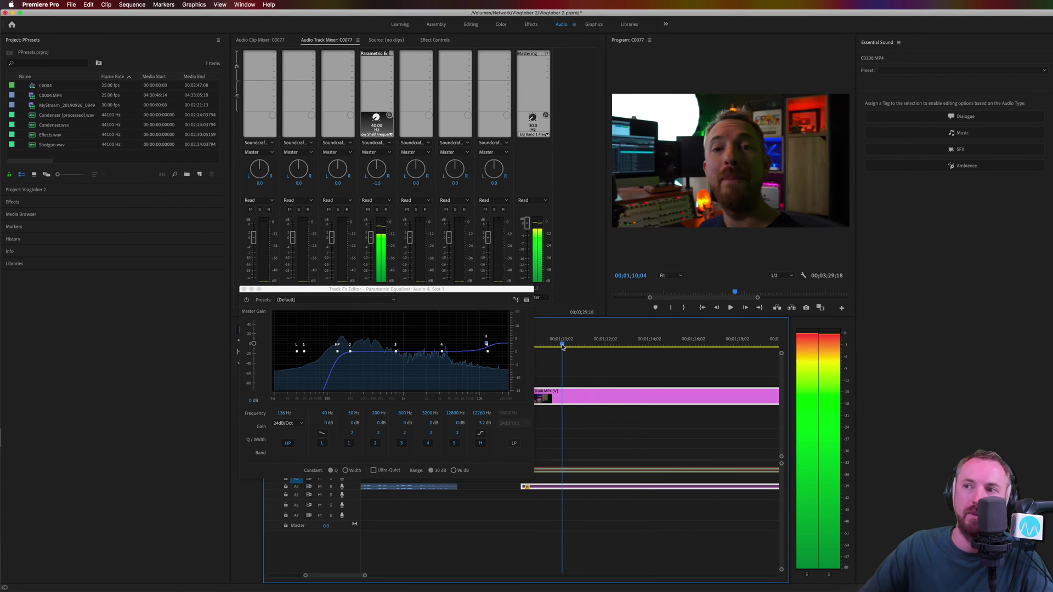
key("space")
mouse_move(486, 344)
left_mouse_down()
mouse_move(431, 328)
mouse_move(471, 341)
left_mouse_up()
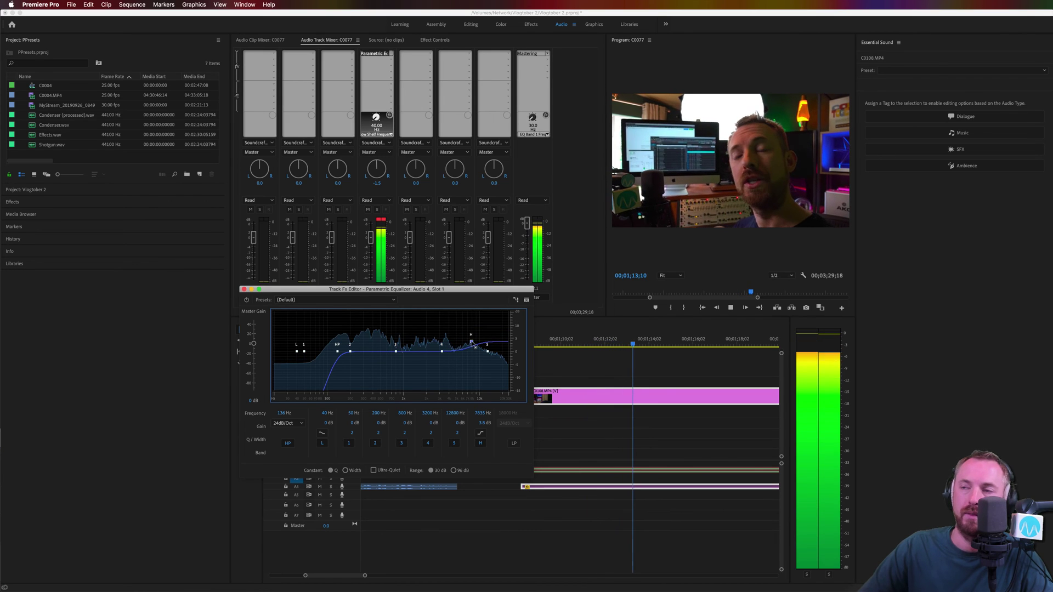
key("space")
left_click(568, 345)
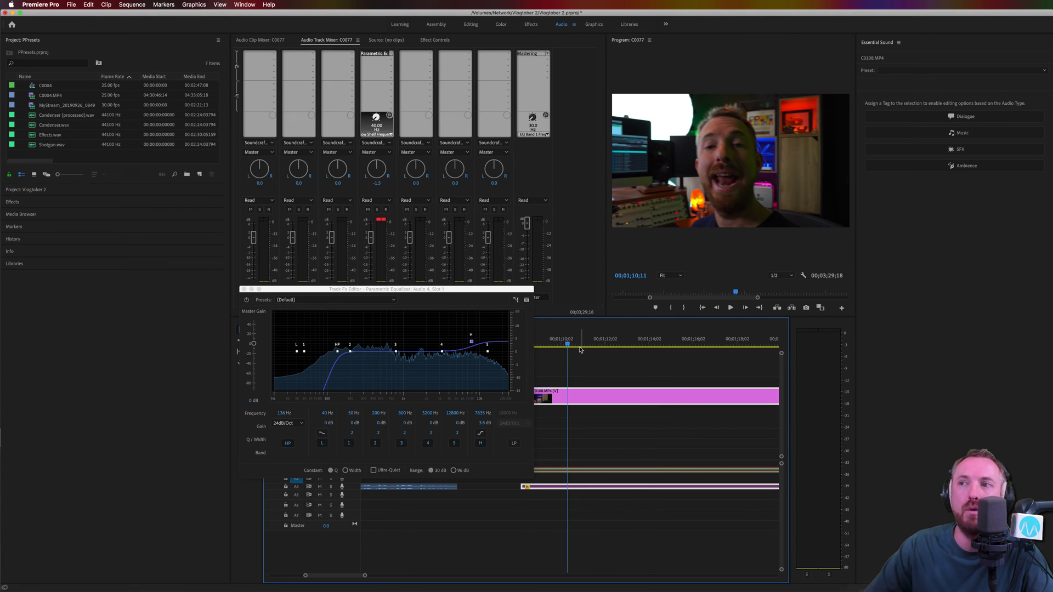
Step: Boost band 3 and narrow it to a sharp peak with Q about 17.9
left_click_drag(568, 345, 559, 346)
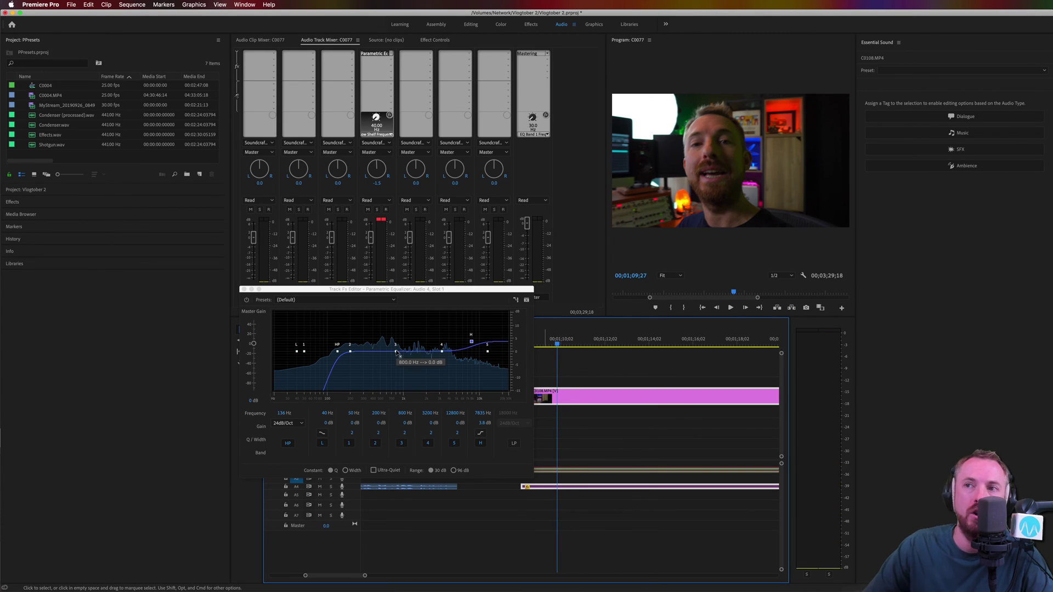
left_click_drag(396, 351, 400, 318)
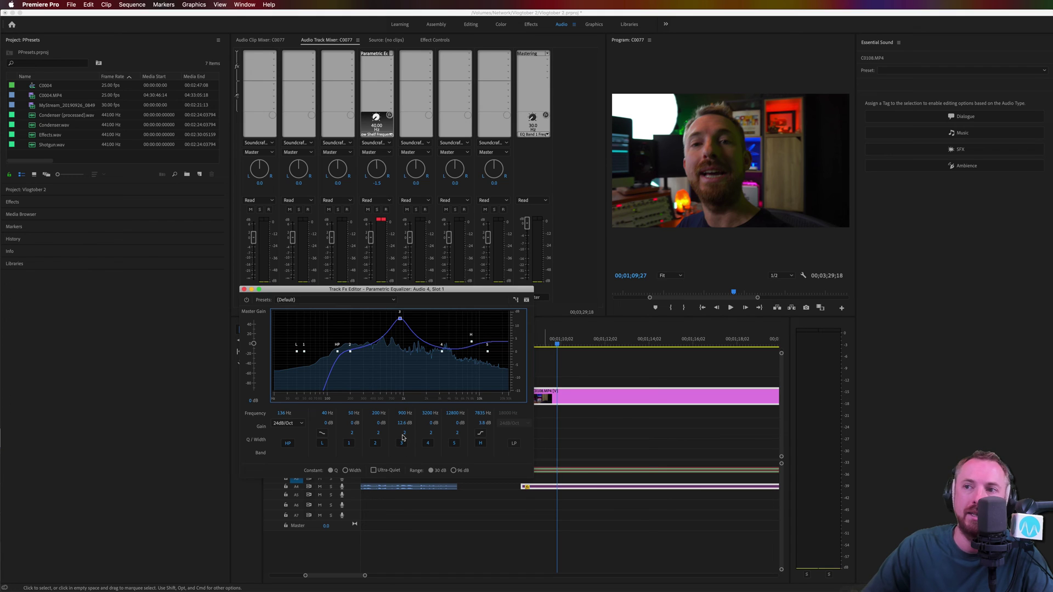
left_click_drag(403, 436, 430, 433)
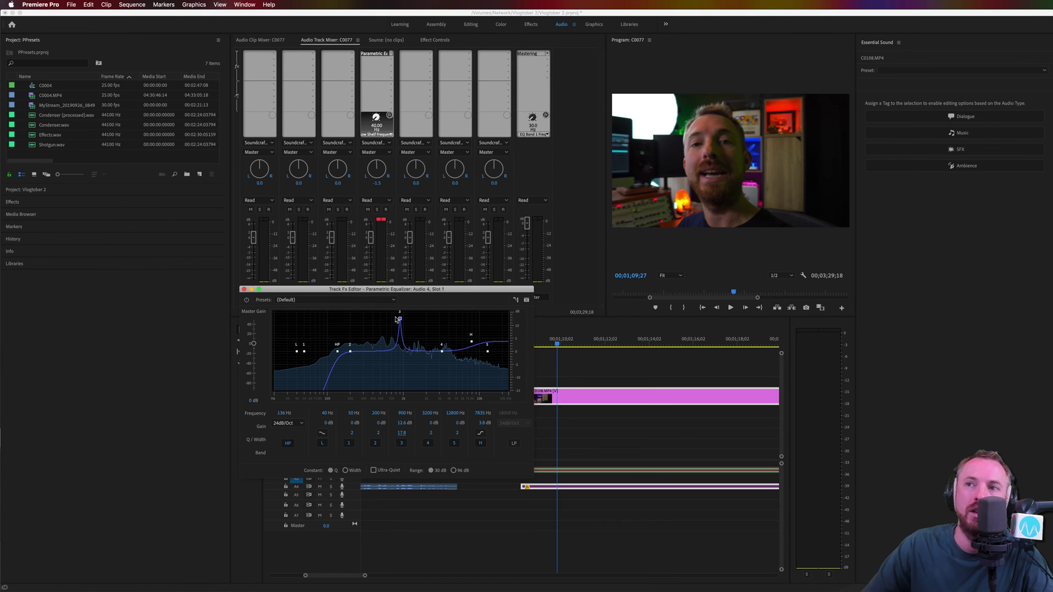
left_click(543, 345)
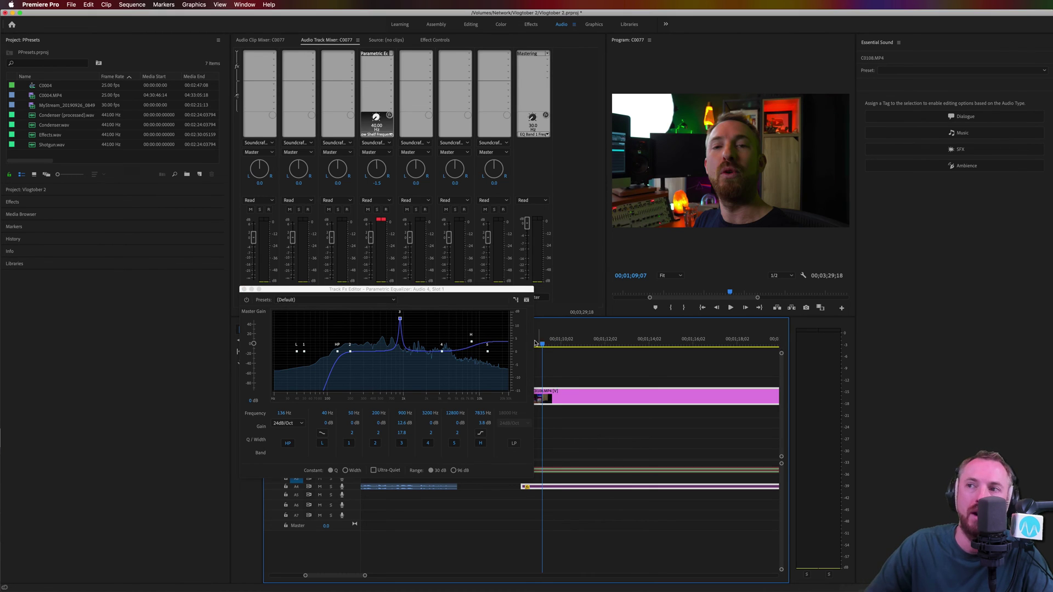
Step: Sweep band 3 during playback, then pull it down to a -5.7 dB cut at 804 Hz
mouse_move(400, 322)
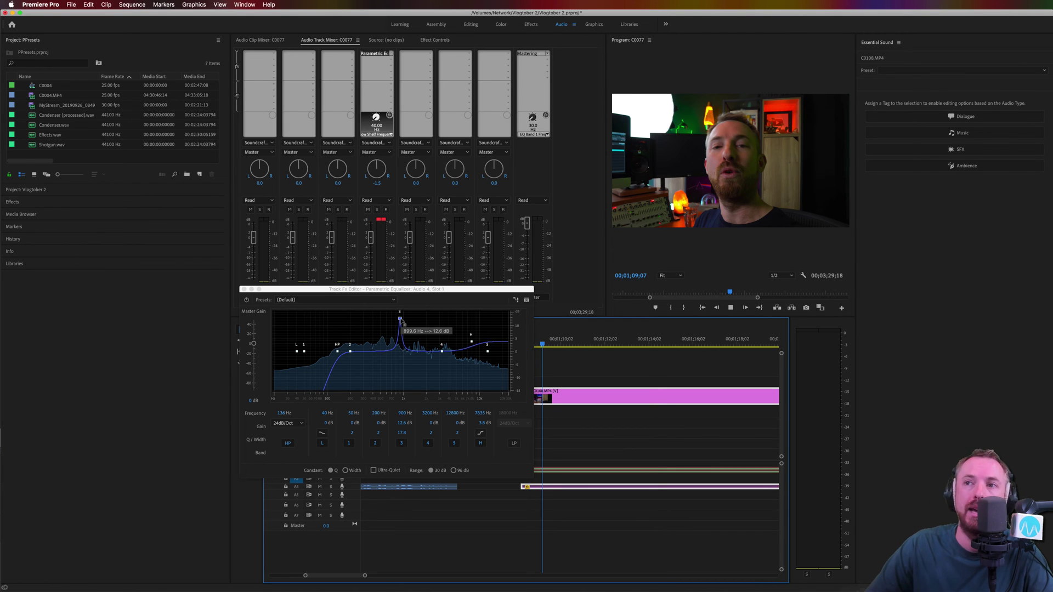
key("space")
mouse_move(400, 320)
left_mouse_down()
mouse_move(424, 312)
mouse_move(388, 312)
left_mouse_up()
key("space")
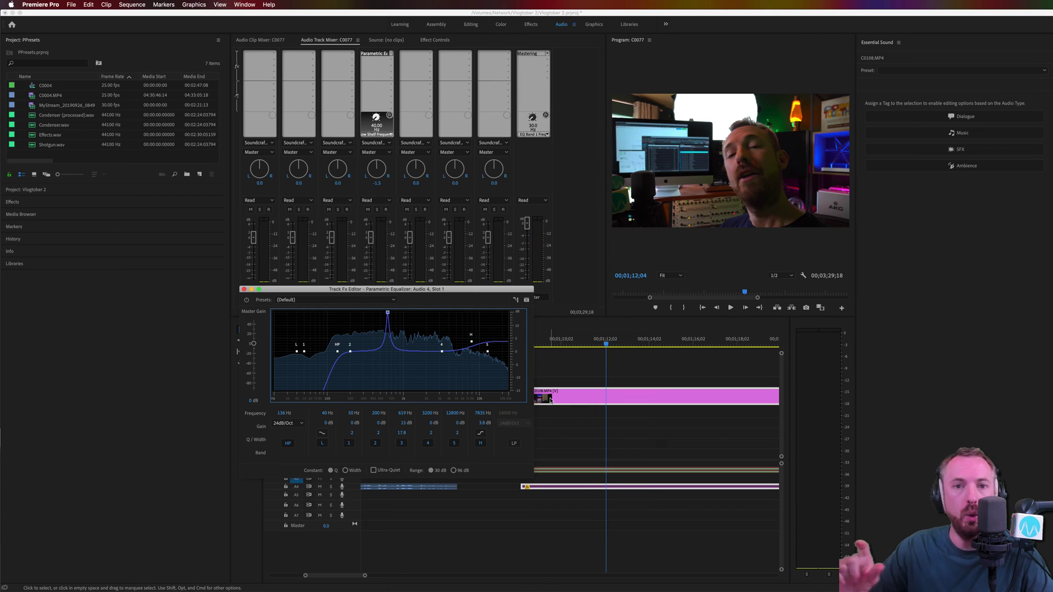
left_click(540, 342)
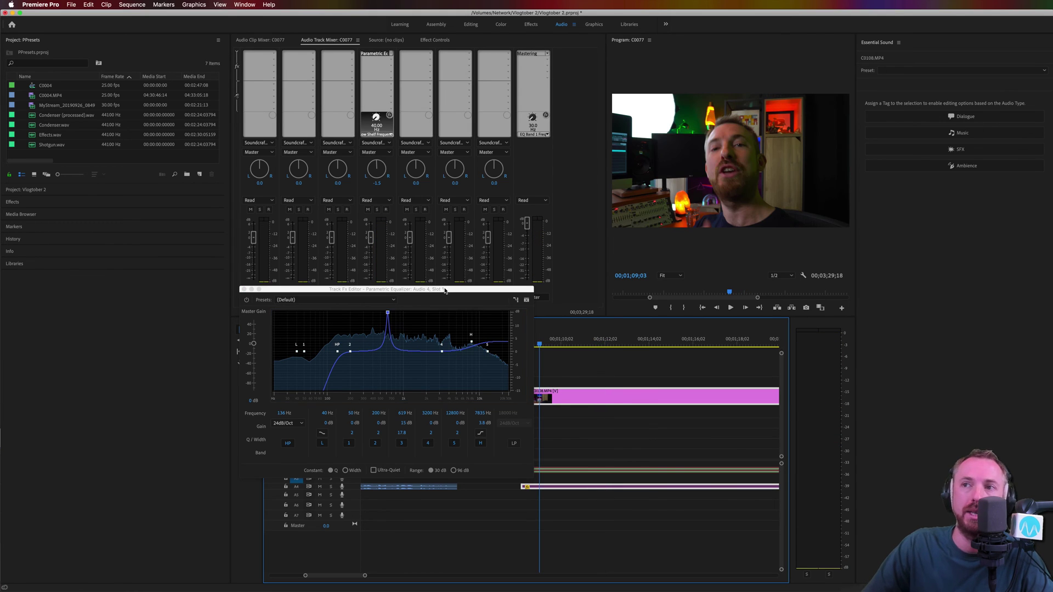
key("space")
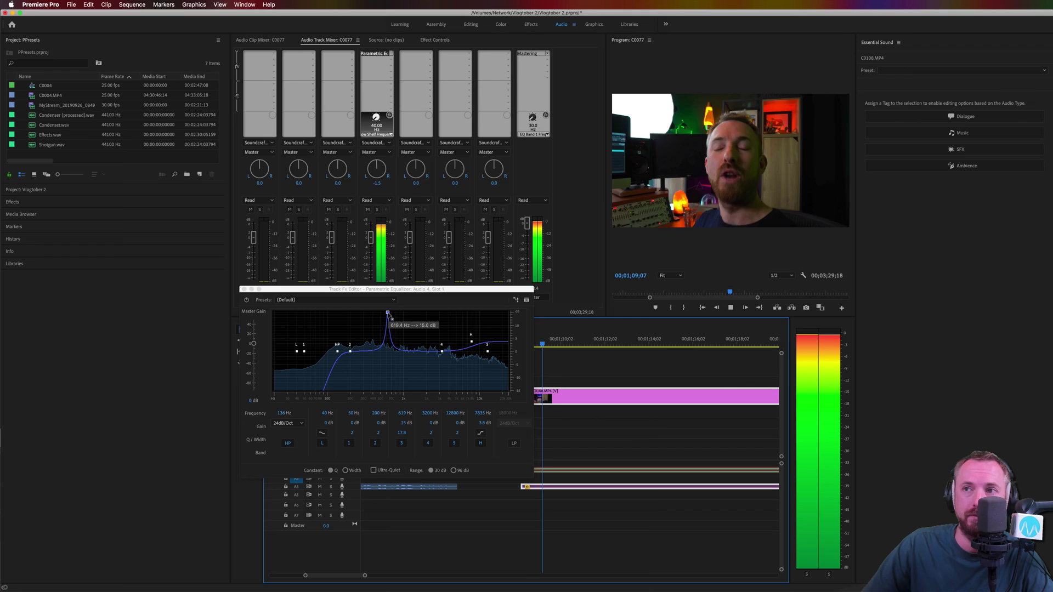
left_click_drag(388, 313, 397, 368)
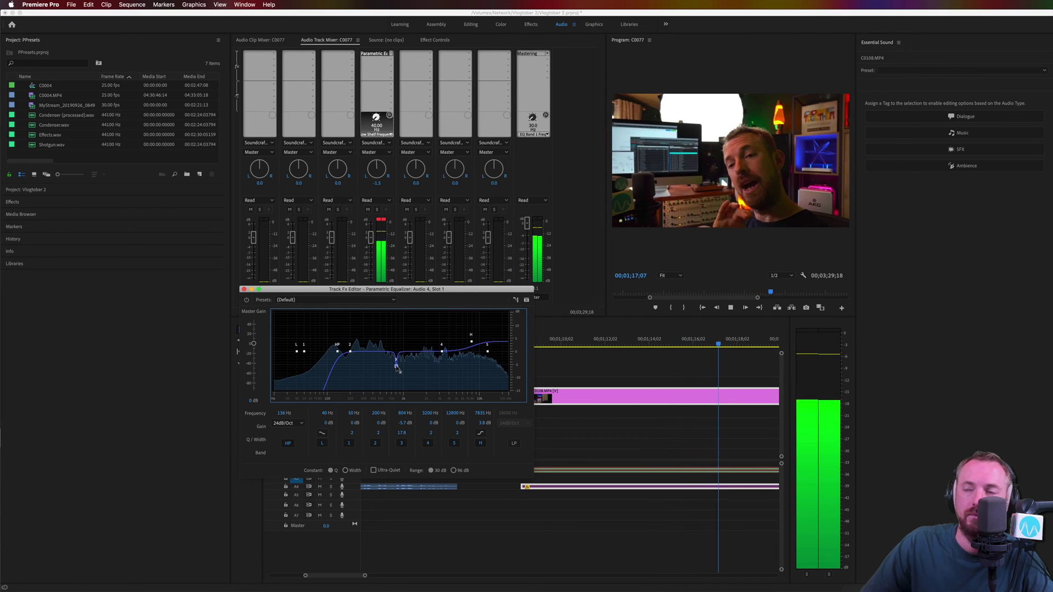
Step: Boost band 2, narrow it to Q about 20.6, and sweep it during playback to 489 Hz
key("space")
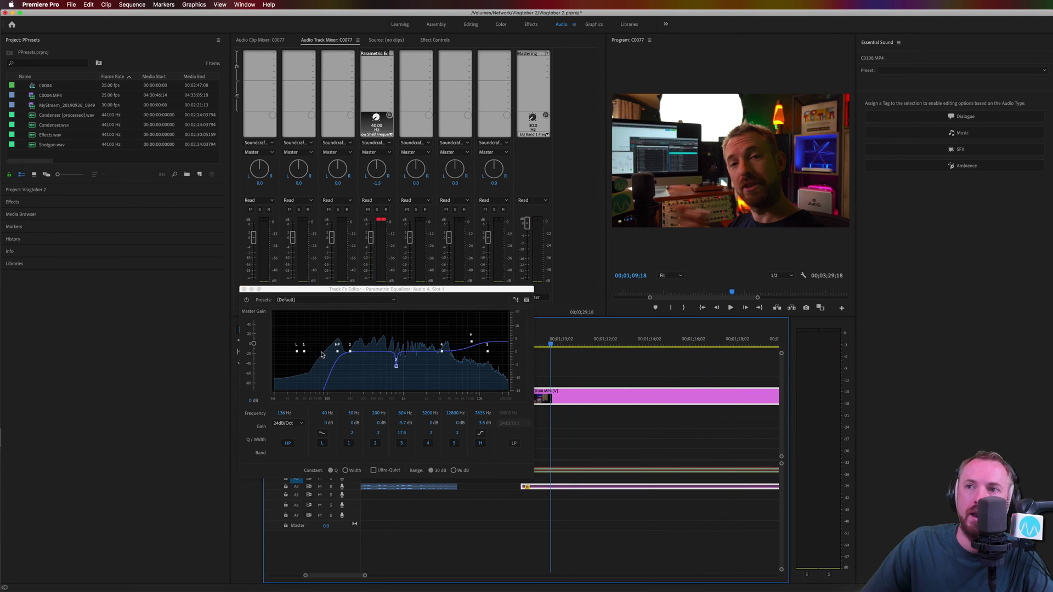
left_click_drag(352, 355, 371, 323)
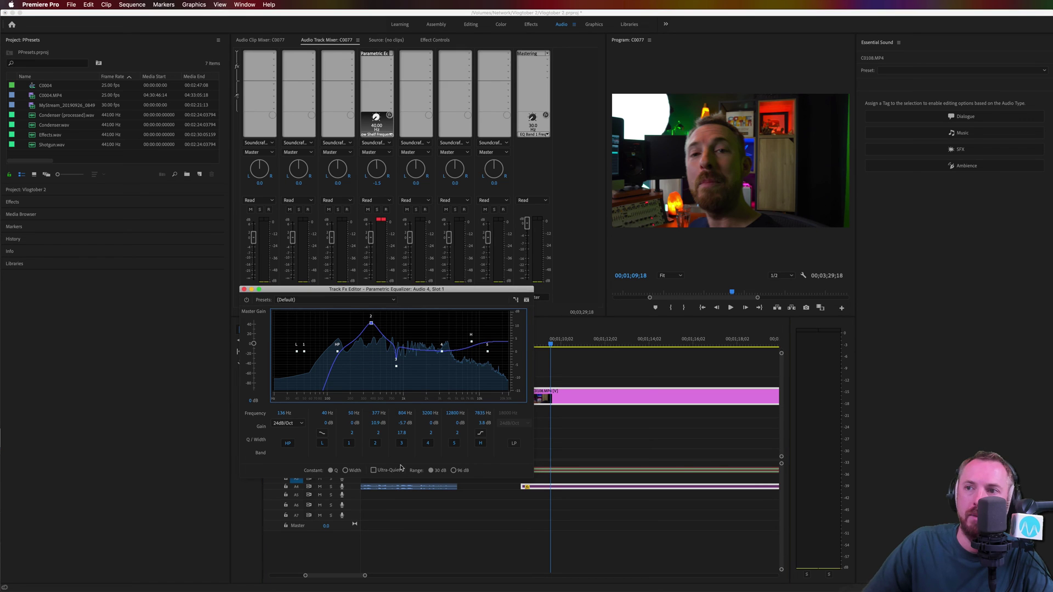
left_click_drag(381, 436, 413, 431)
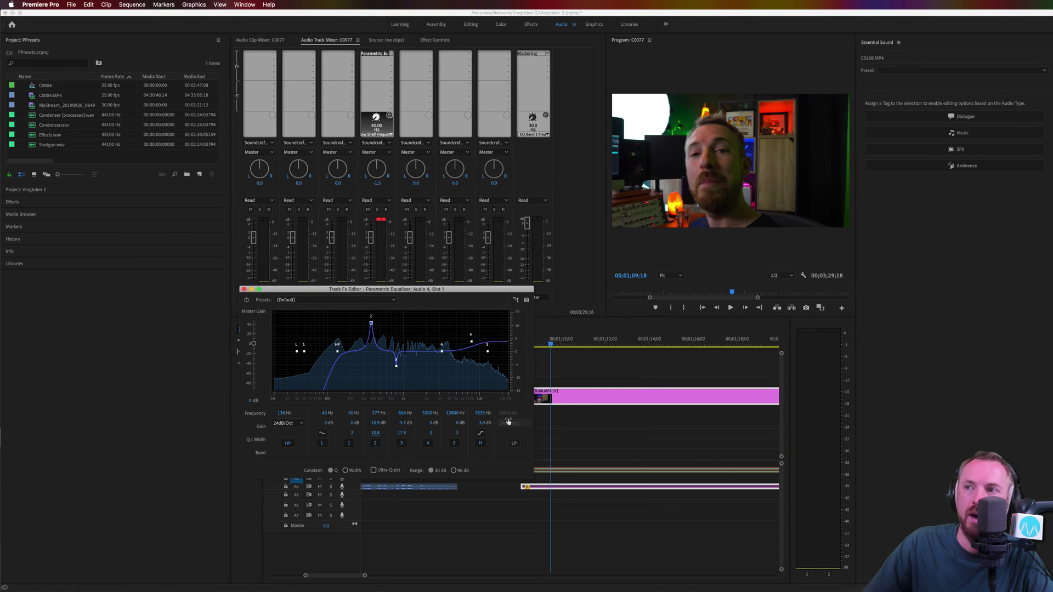
key("space")
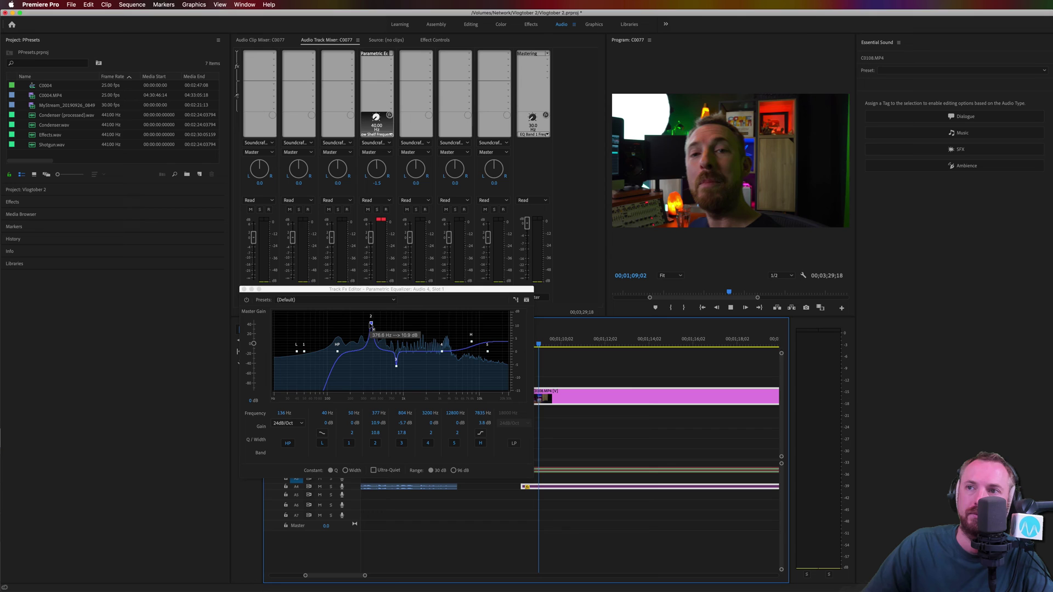
mouse_move(371, 324)
left_mouse_down()
mouse_move(435, 314)
mouse_move(380, 313)
left_mouse_up()
key("space")
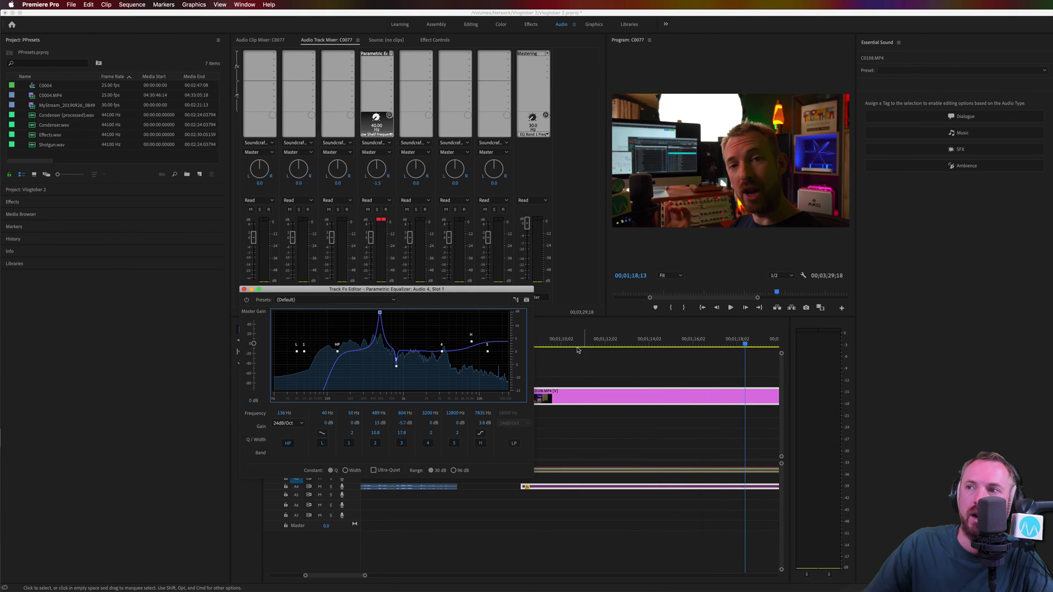
left_click(555, 344)
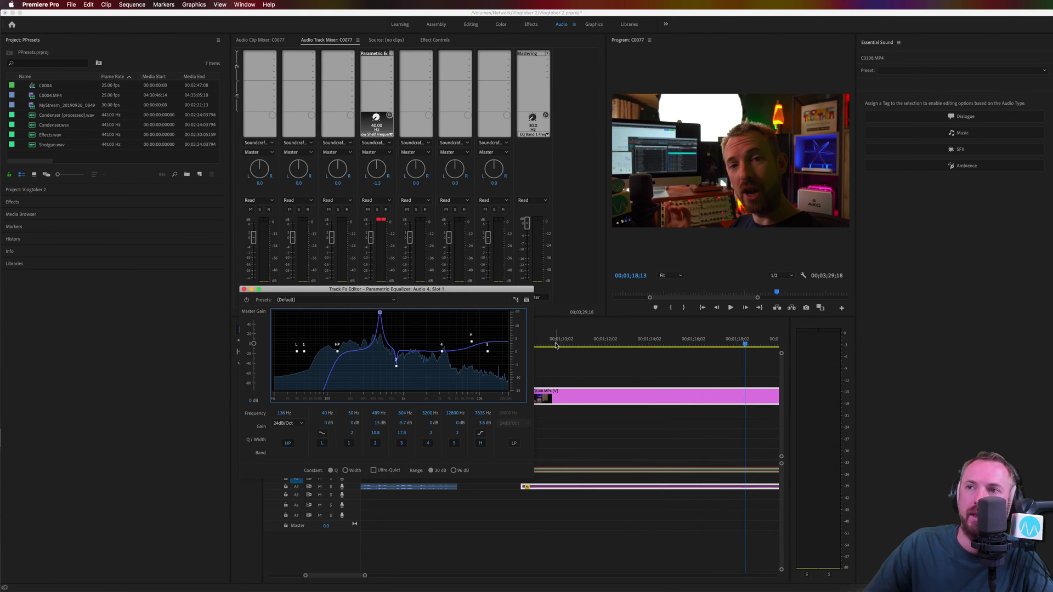
Step: Set band 2's gain to -6 dB and play back to hear the cut
left_click(378, 425)
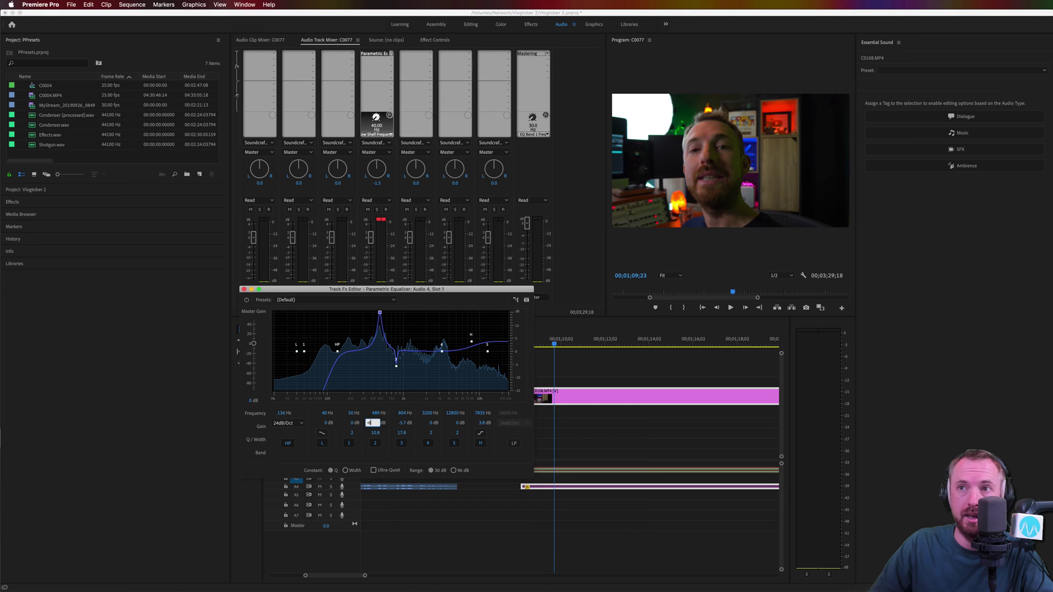
type("-6")
key("Return")
left_click(631, 450)
key("space")
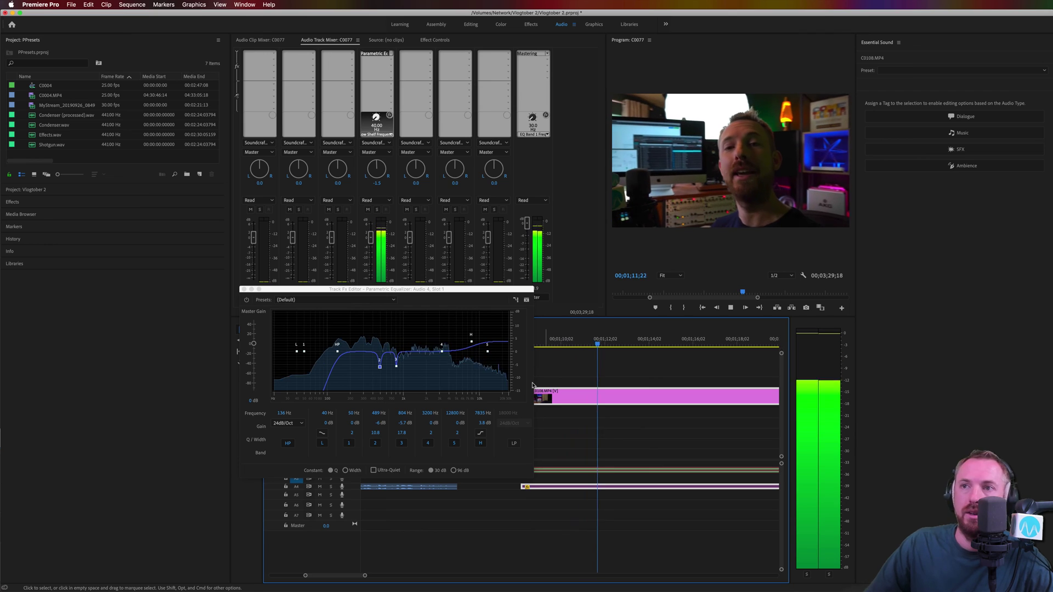
key("space")
Step: Bypass the equalizer and play from about 01;10 to compare the unprocessed audio
left_click(246, 301)
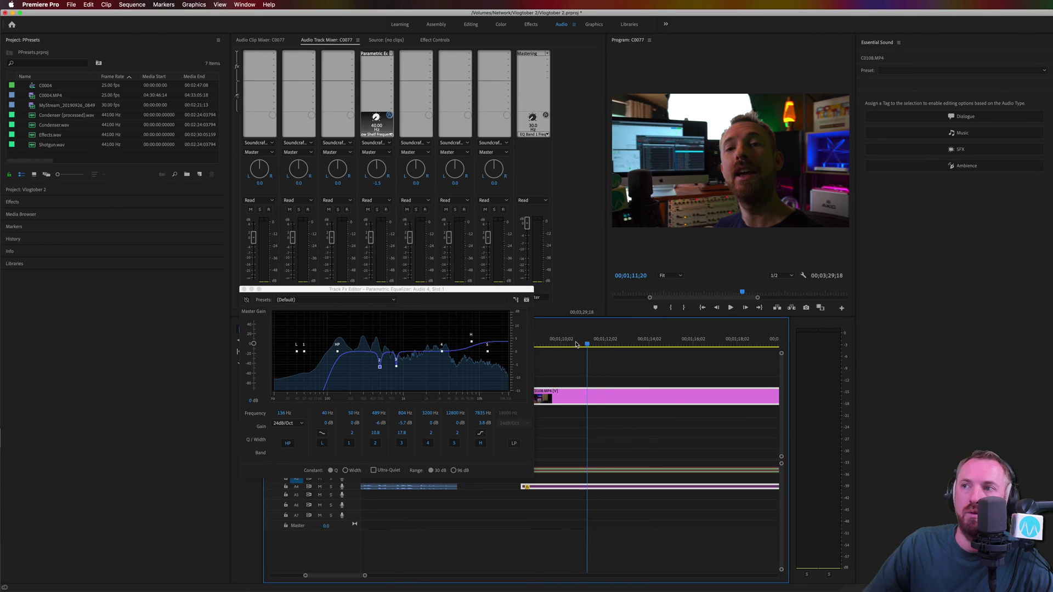
left_click(557, 345)
key("space")
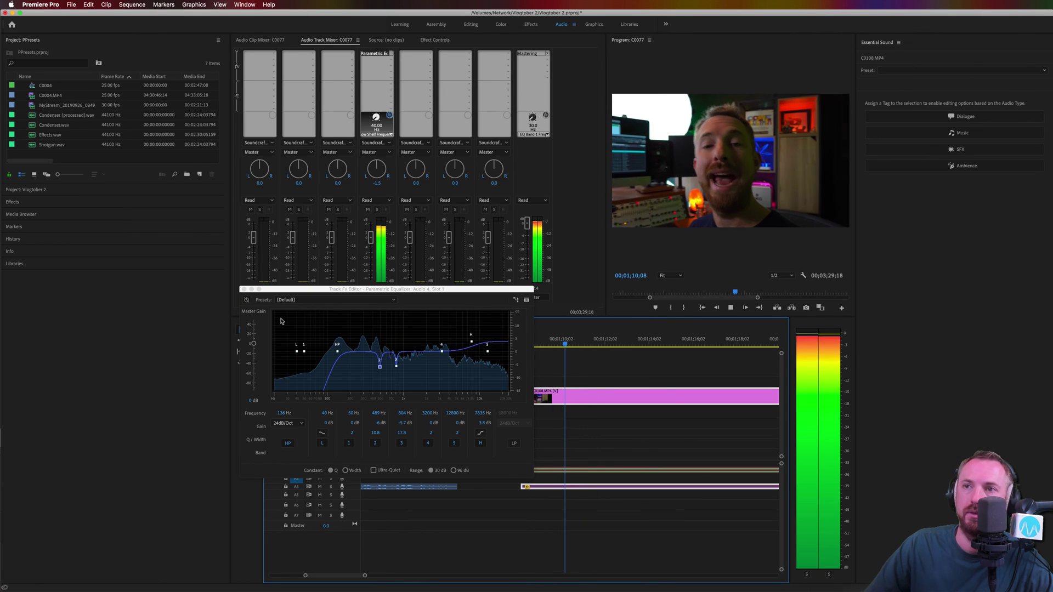
left_click(281, 322)
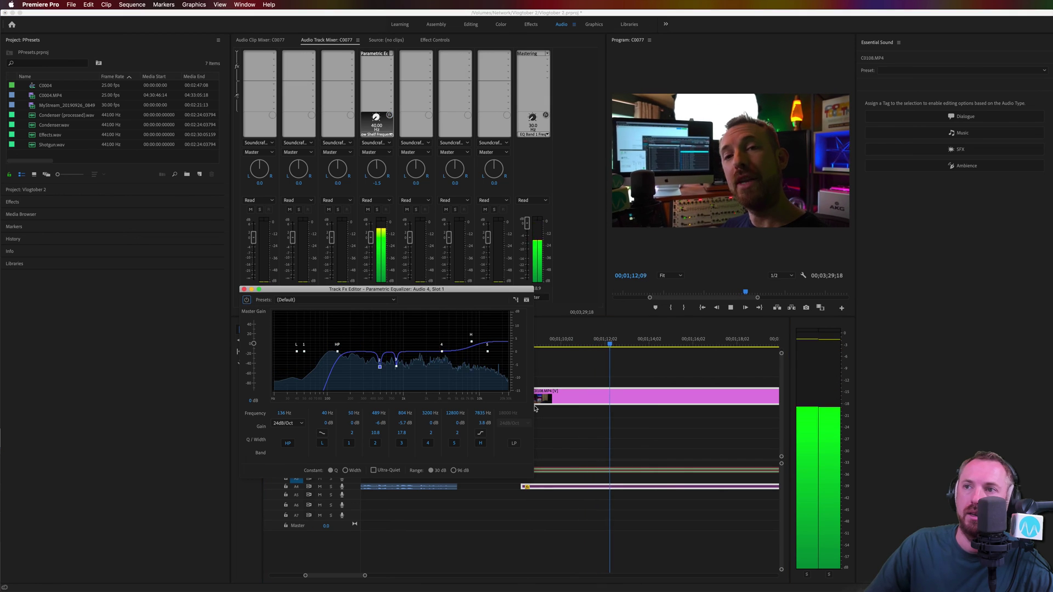
key("space")
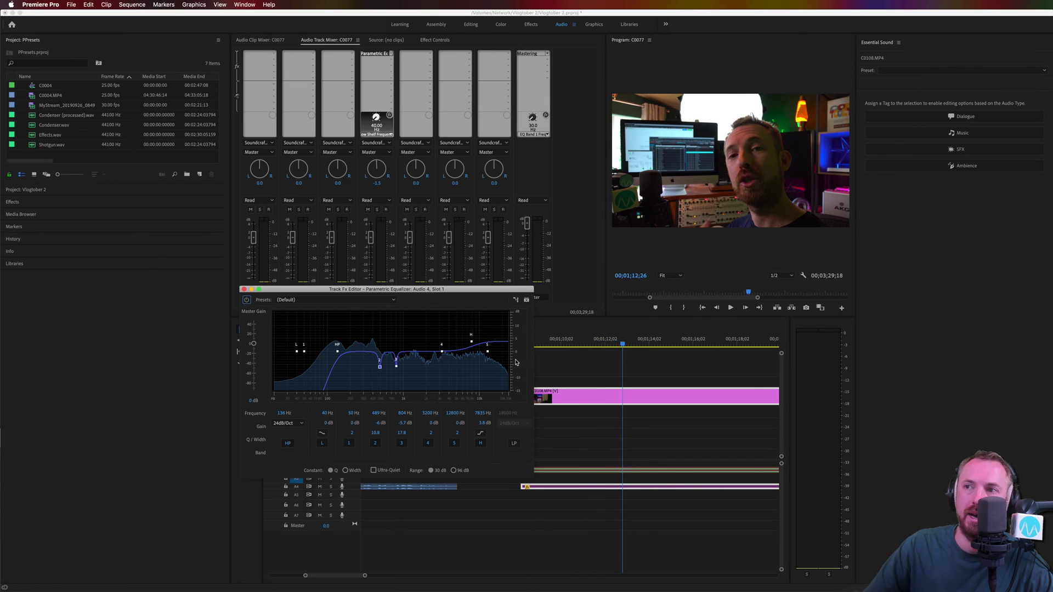